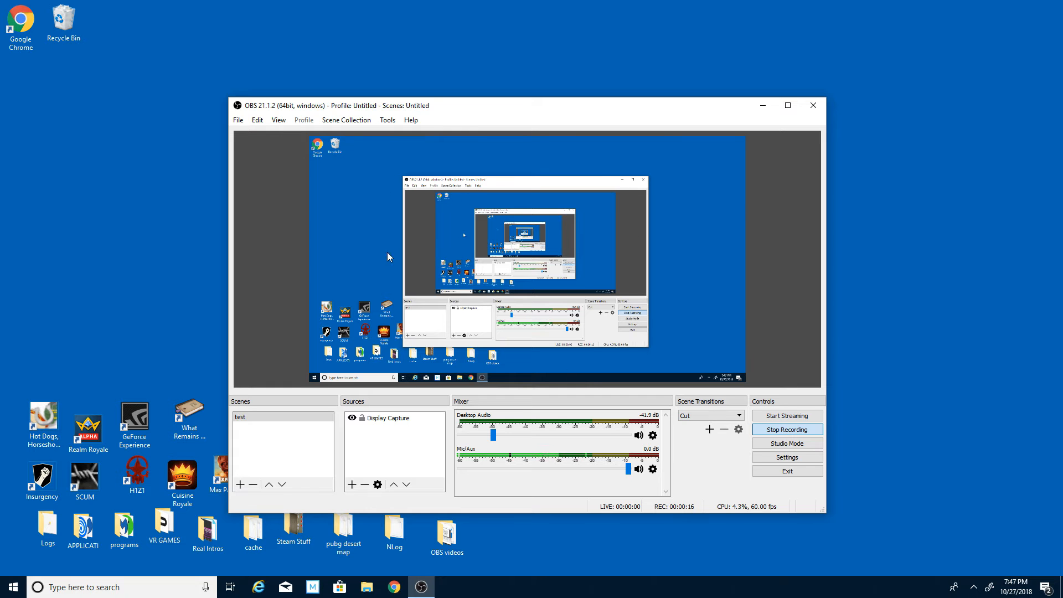
Open the stream settings and choose Streaming Services as the stream type and YouTube / YouTube Gaming as the service.
click(236, 120)
click(288, 163)
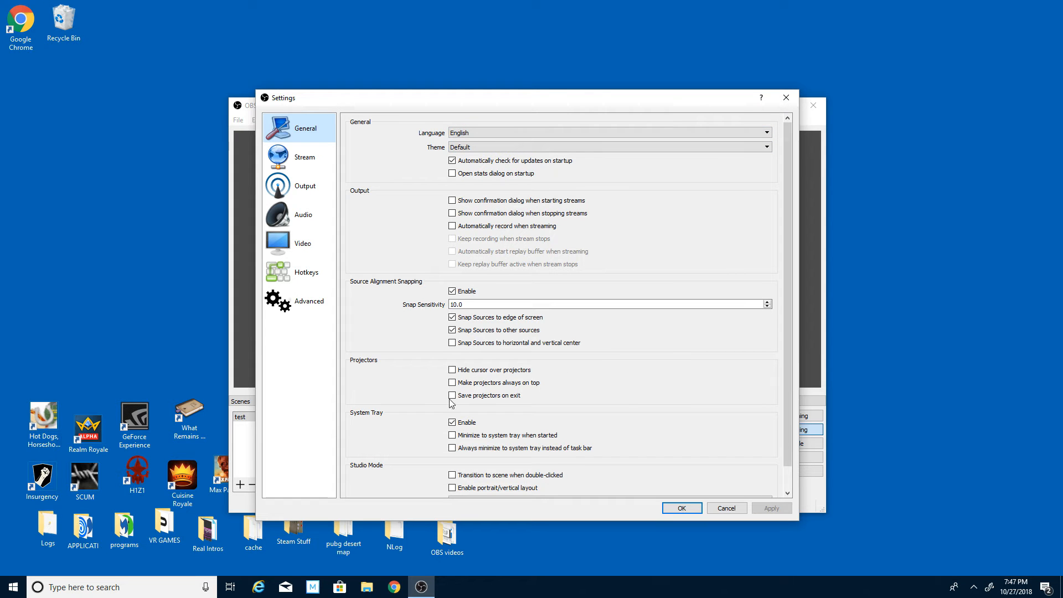
click(315, 169)
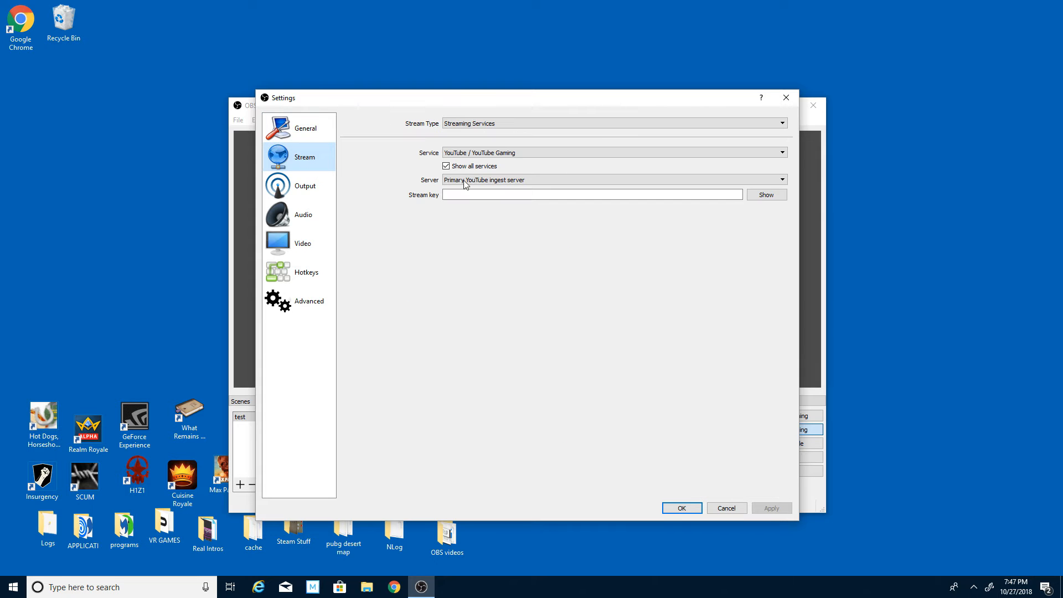
click(487, 124)
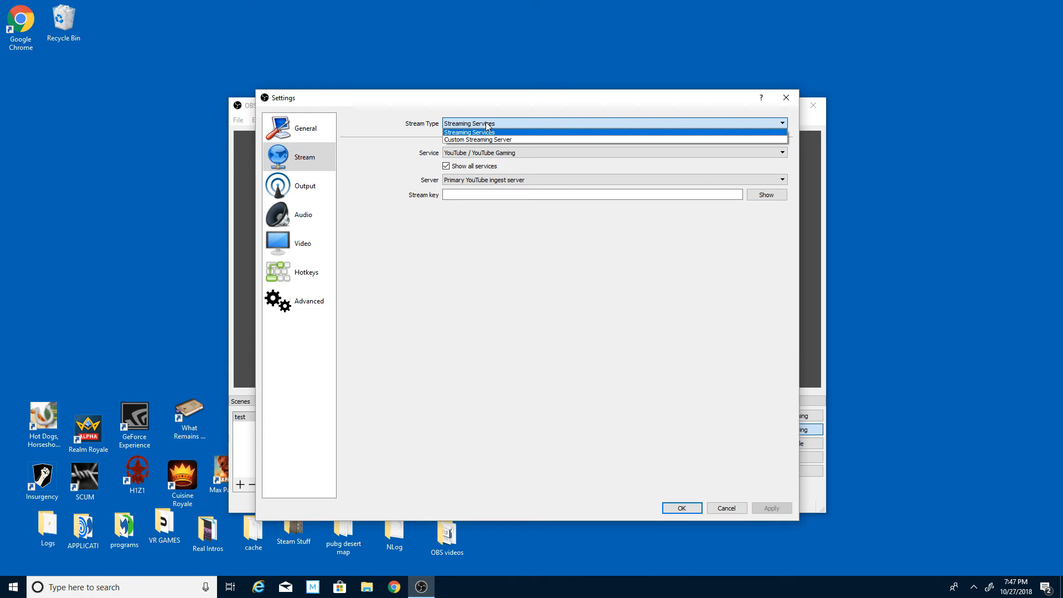
click(486, 132)
click(491, 153)
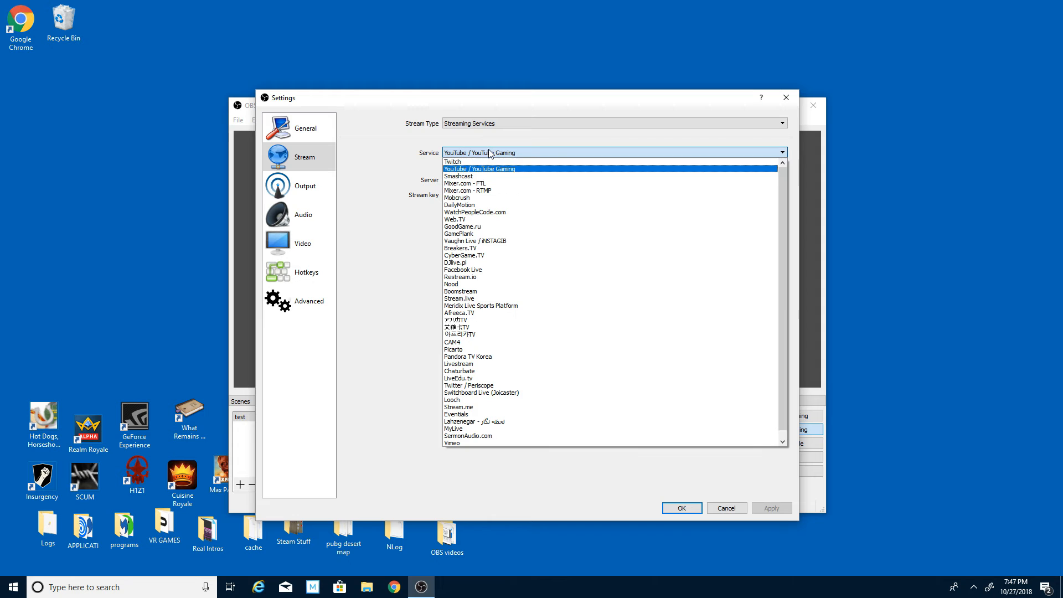
click(488, 165)
Compare the list of services with Show all services turned off and turned back on.
click(445, 167)
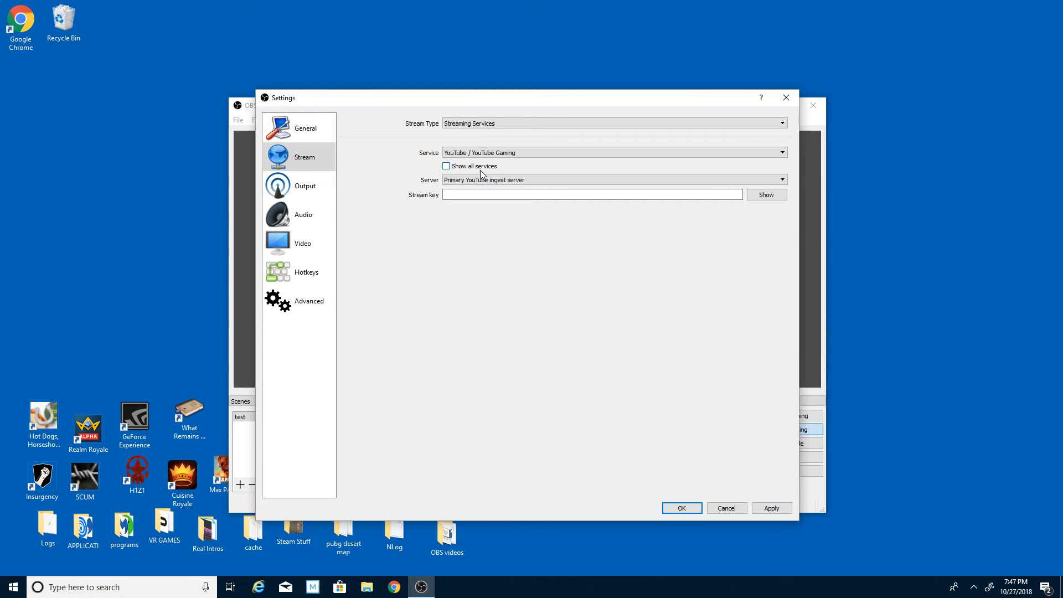
click(493, 154)
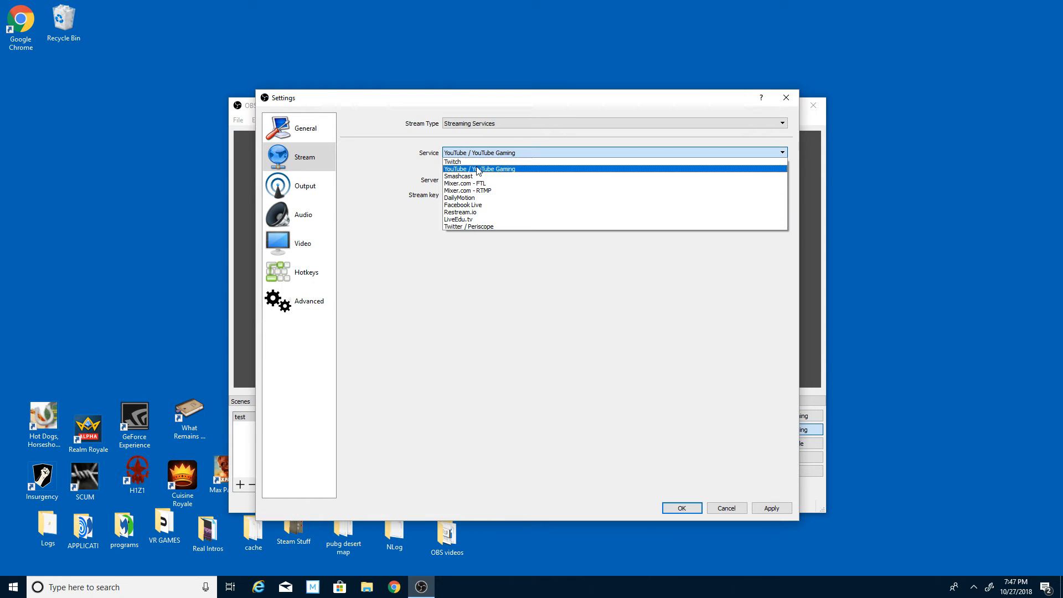
click(479, 169)
click(446, 167)
click(461, 153)
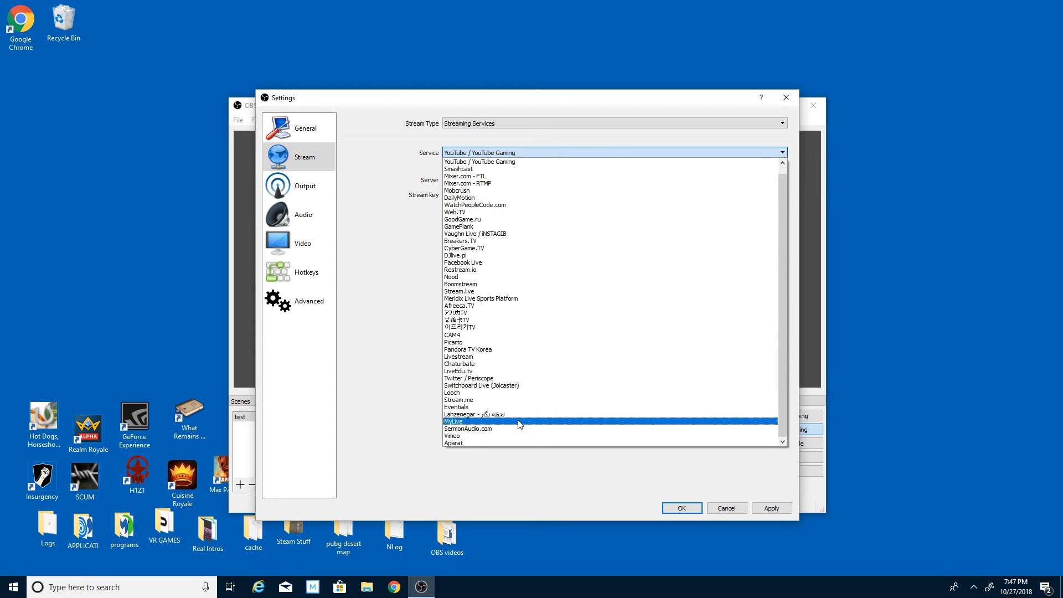
click(416, 157)
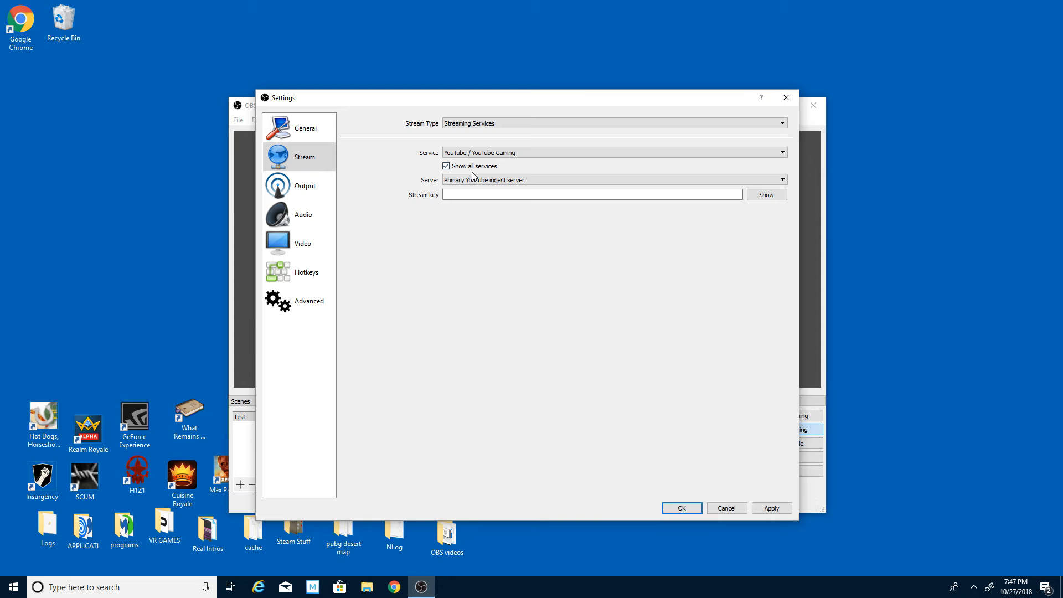
Switch the streaming service to Twitch and look through its list of servers.
click(502, 183)
click(500, 180)
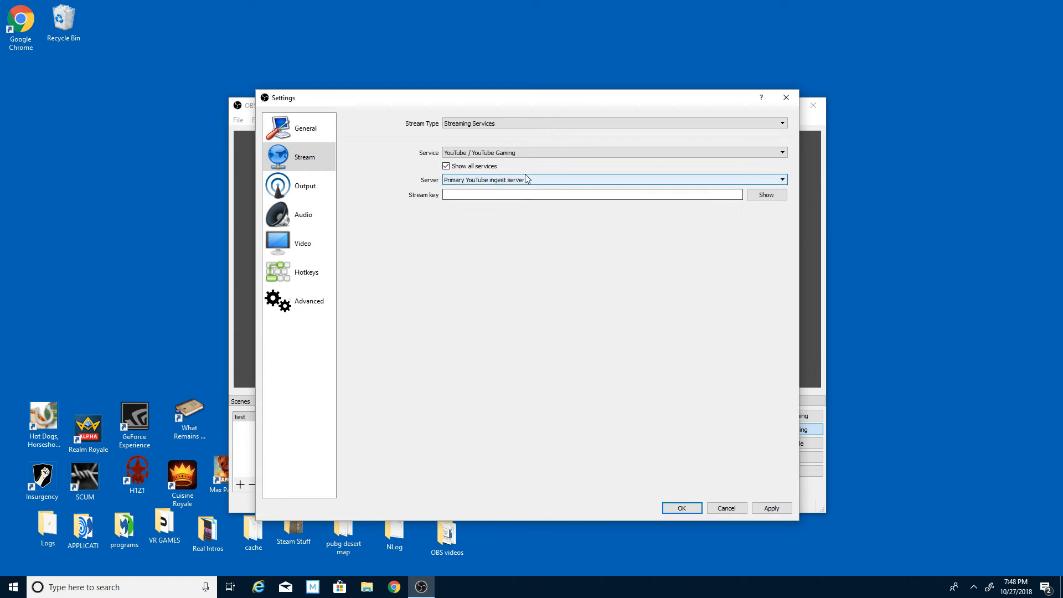
click(452, 153)
click(461, 156)
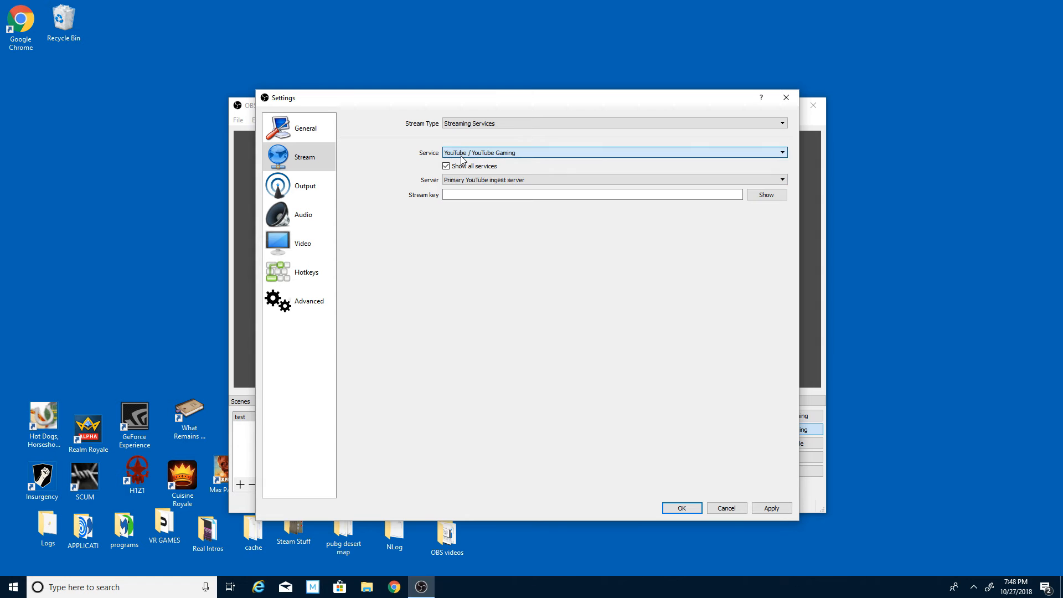
click(462, 155)
click(461, 165)
click(495, 178)
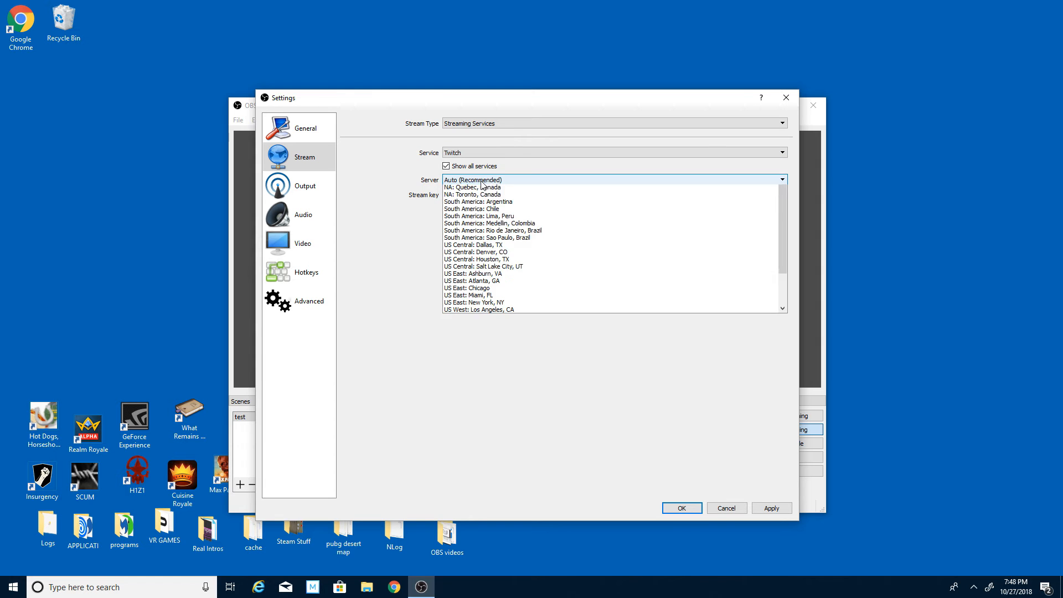
scroll(541, 330, up, 2)
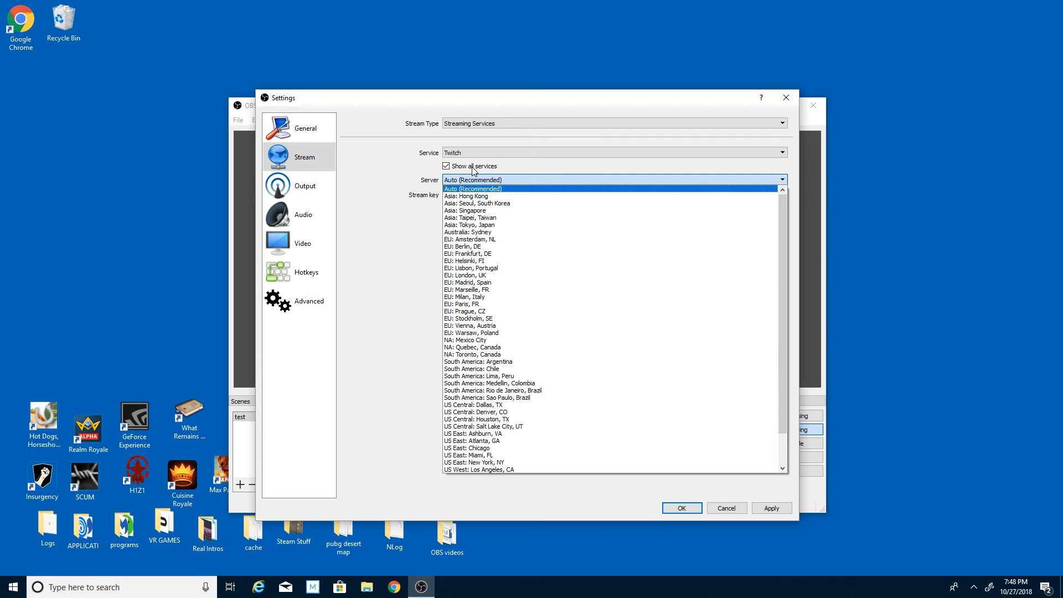
Set the streaming service back to YouTube / YouTube Gaming with the Primary YouTube ingest server.
click(489, 159)
click(489, 152)
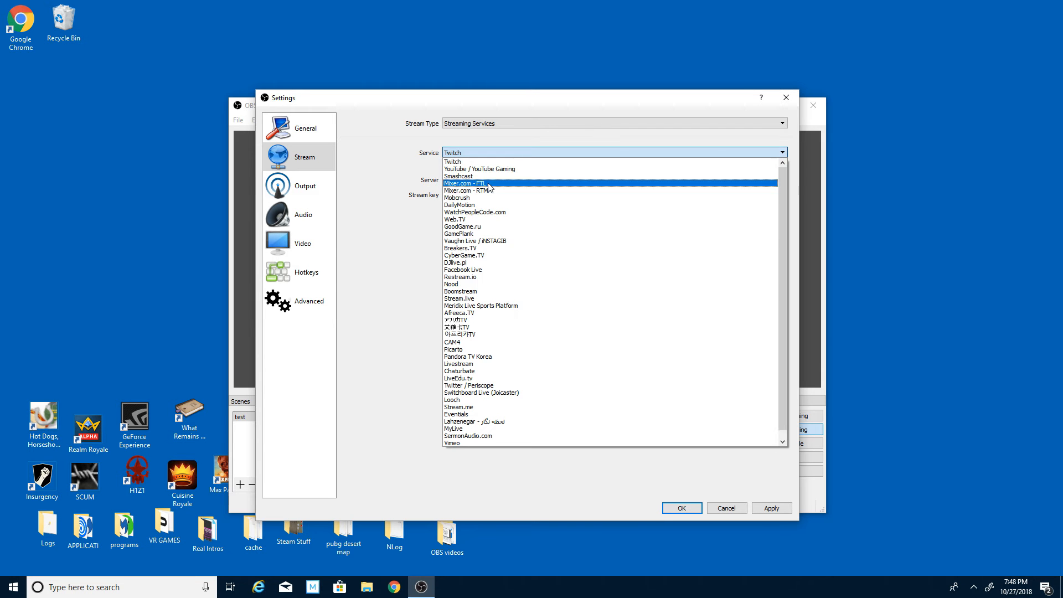
click(489, 171)
click(492, 180)
click(493, 181)
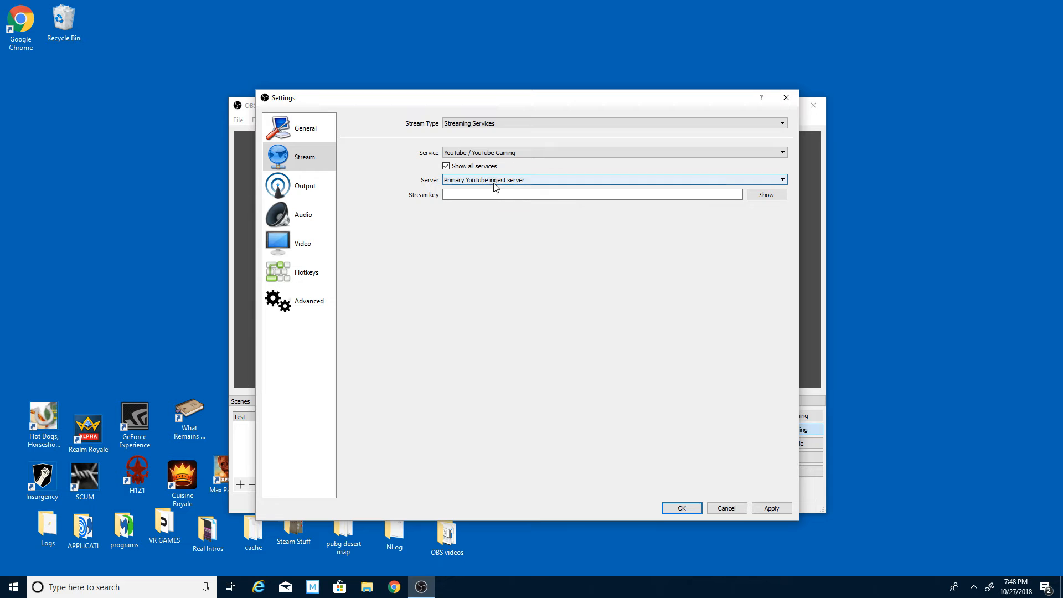
click(516, 189)
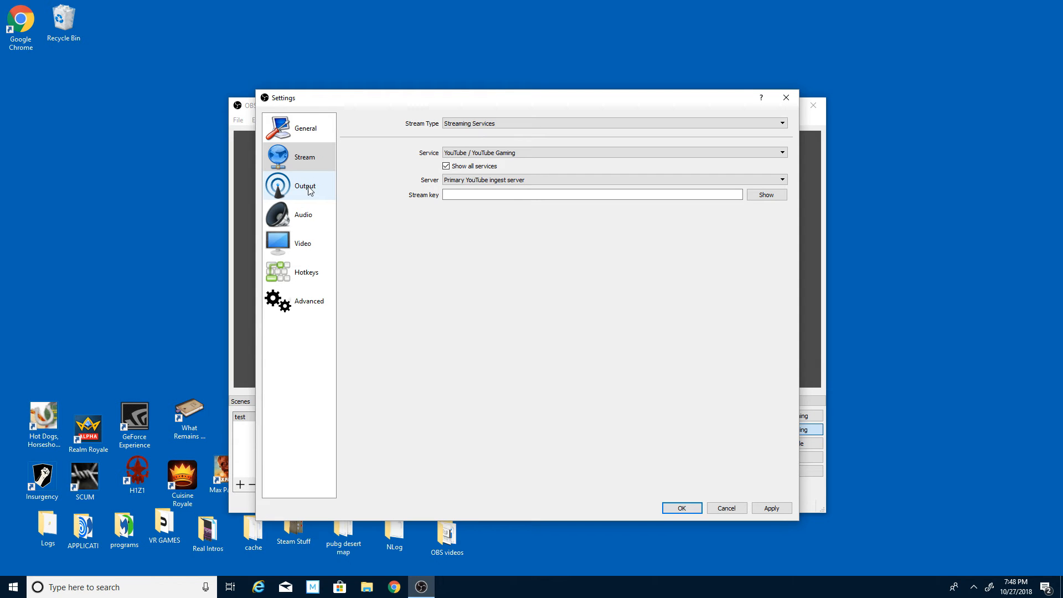
In the streaming output settings, check the rate control options and choose veryfast as the CPU usage preset.
click(282, 188)
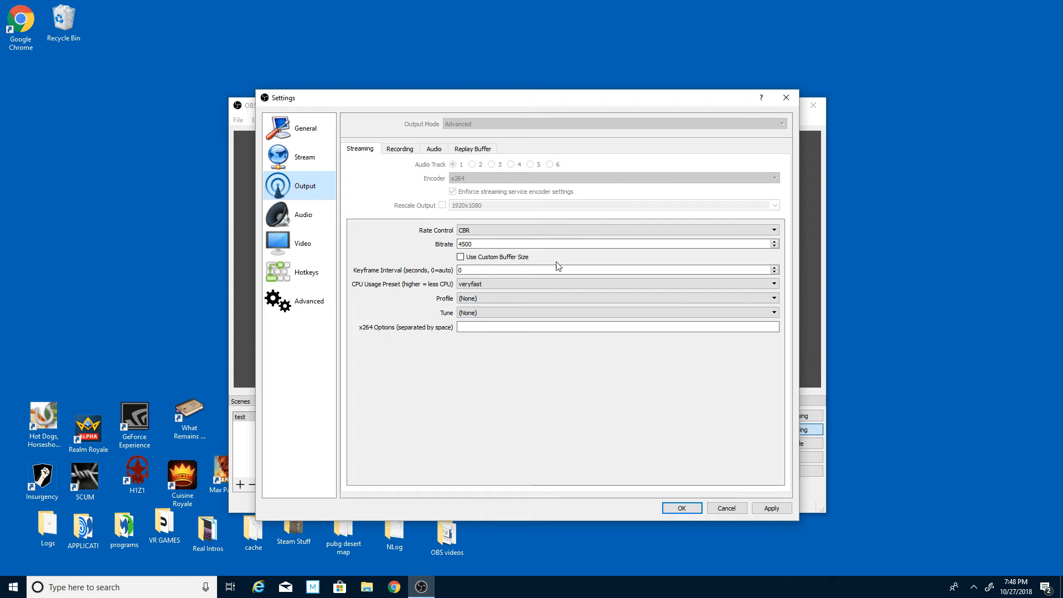
click(480, 227)
click(480, 226)
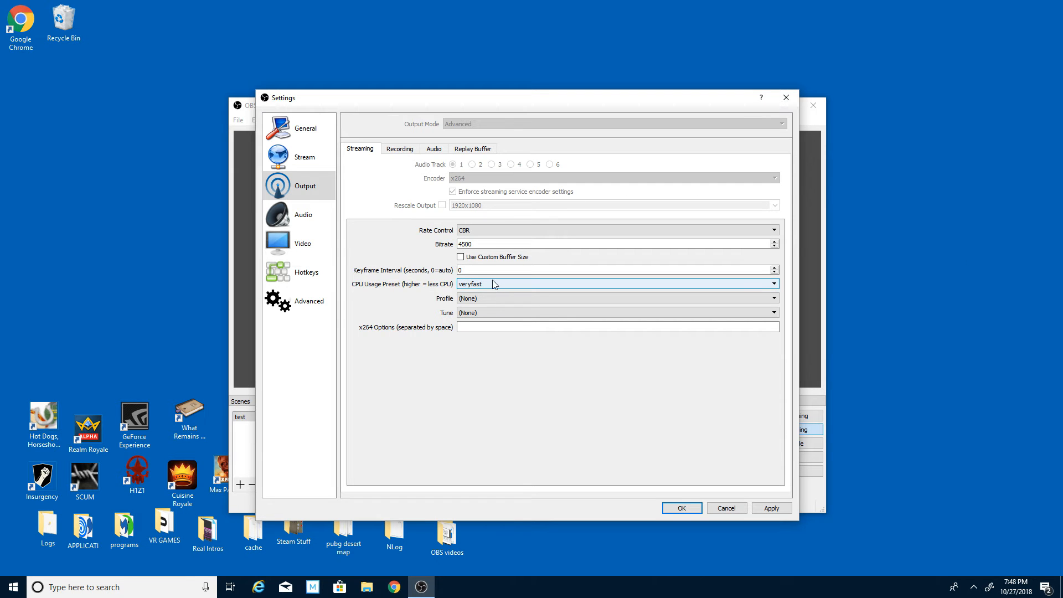
click(483, 285)
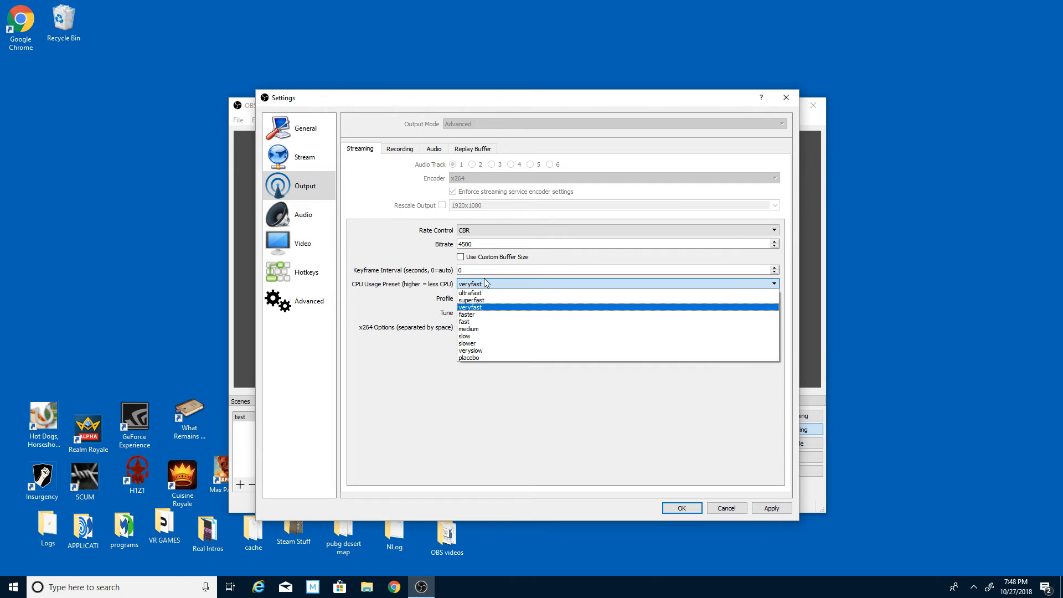
click(482, 308)
click(476, 284)
click(476, 284)
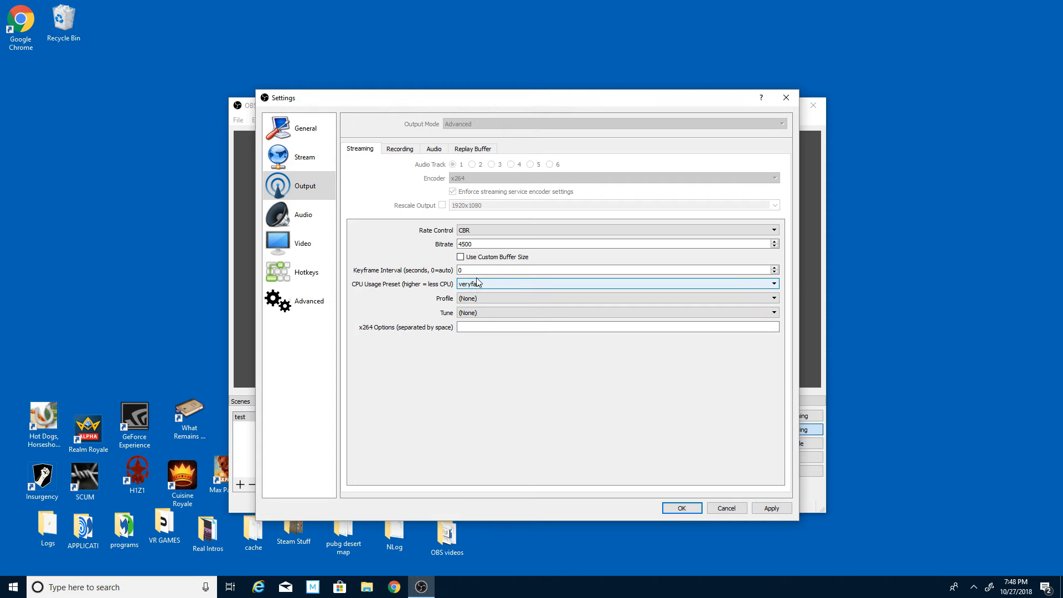
Review the recording output settings and look at the OBS videos folder on the desktop that serves as the recording path.
click(400, 148)
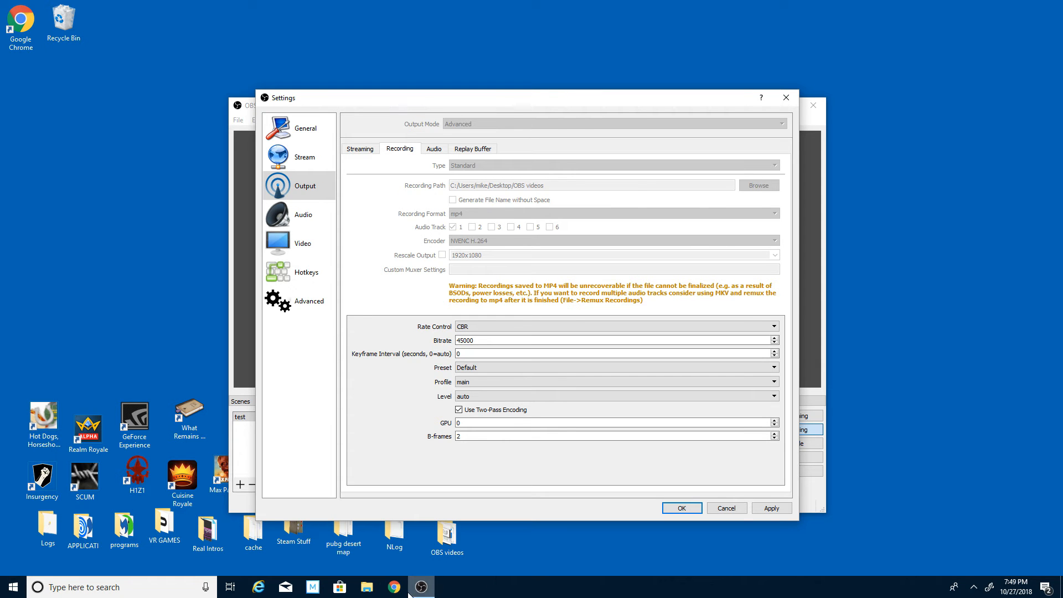
click(356, 585)
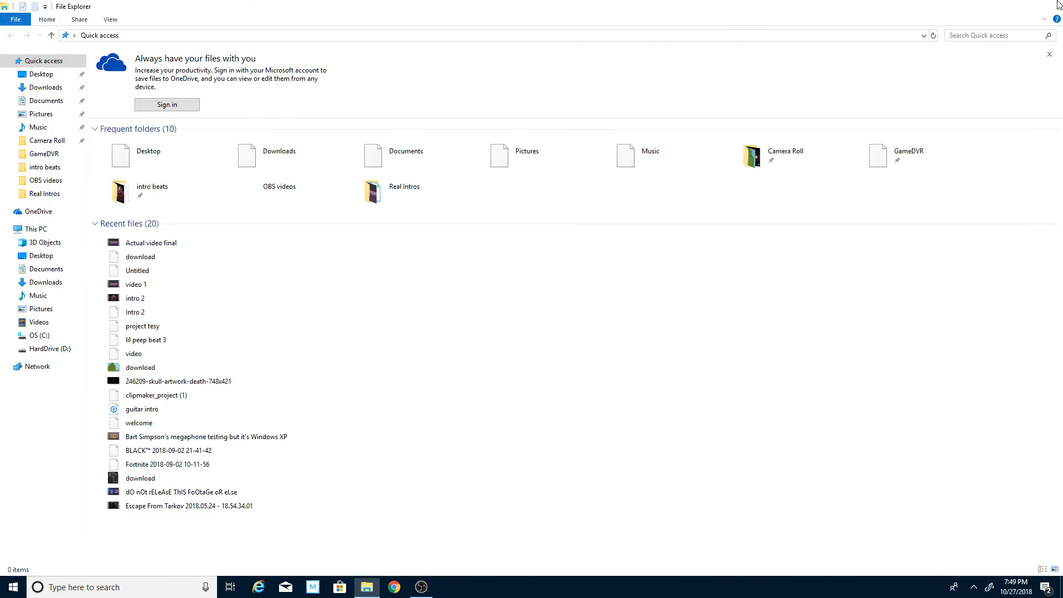
click(1050, 5)
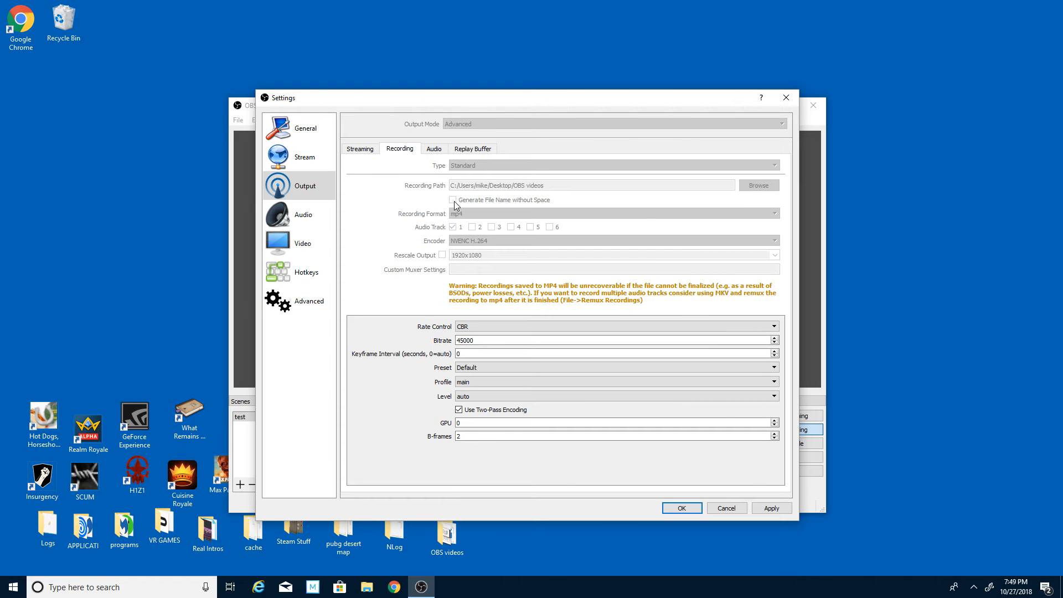
double_click(440, 540)
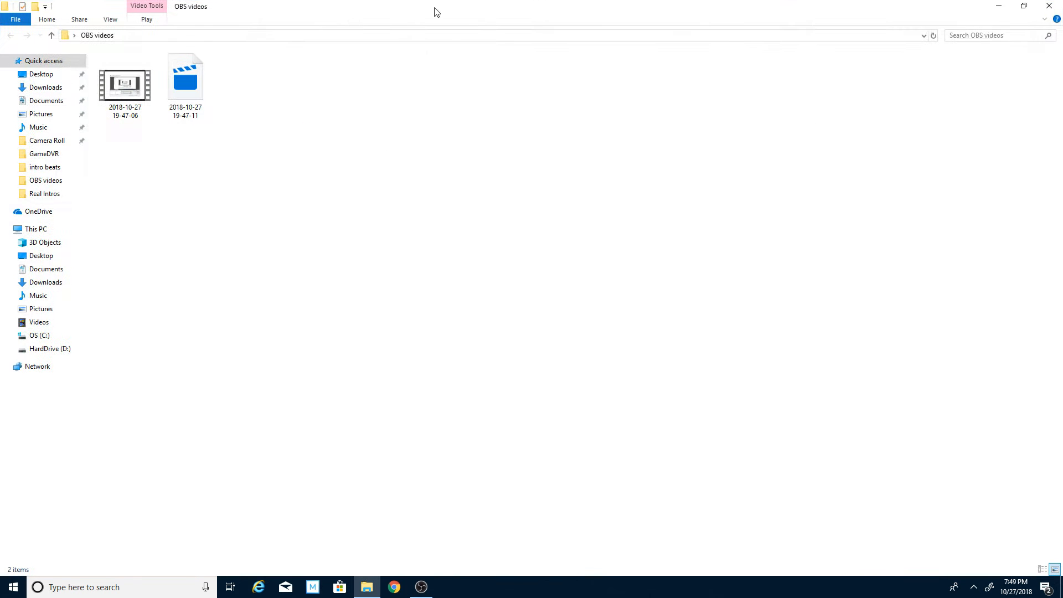
click(1049, 6)
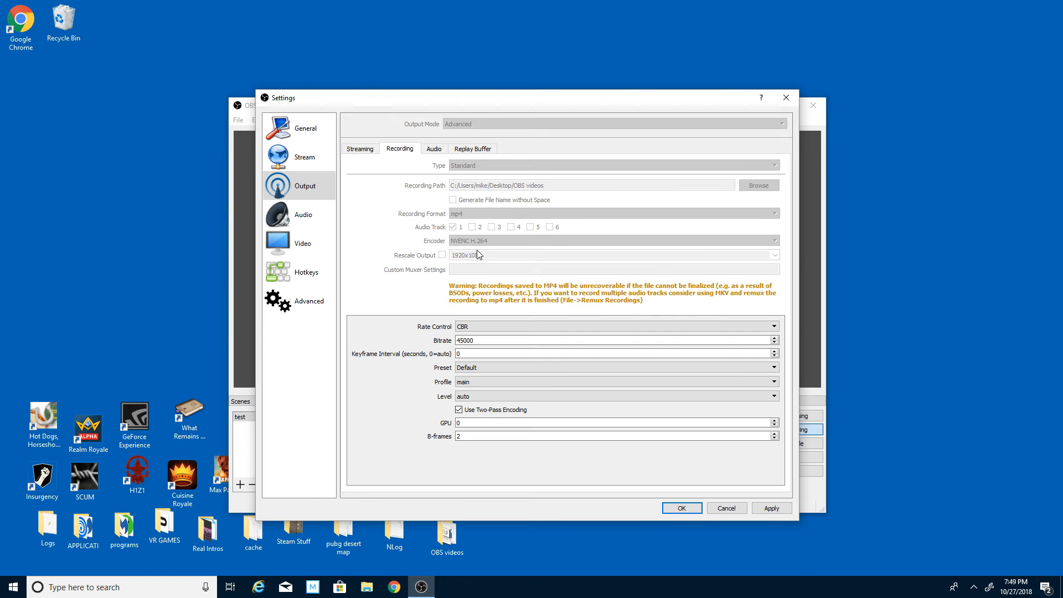
double_click(444, 545)
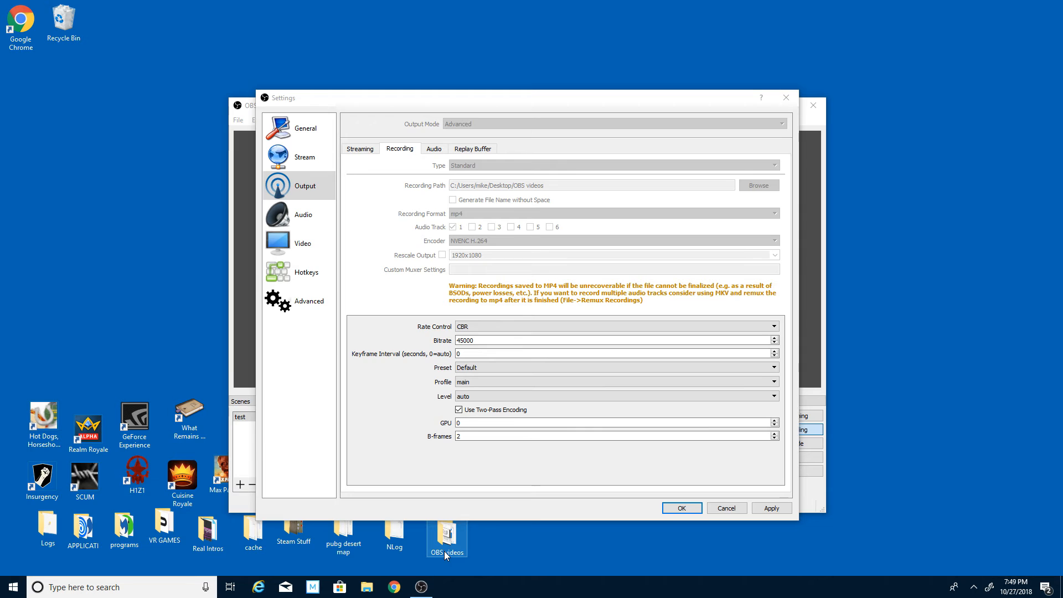
click(1048, 5)
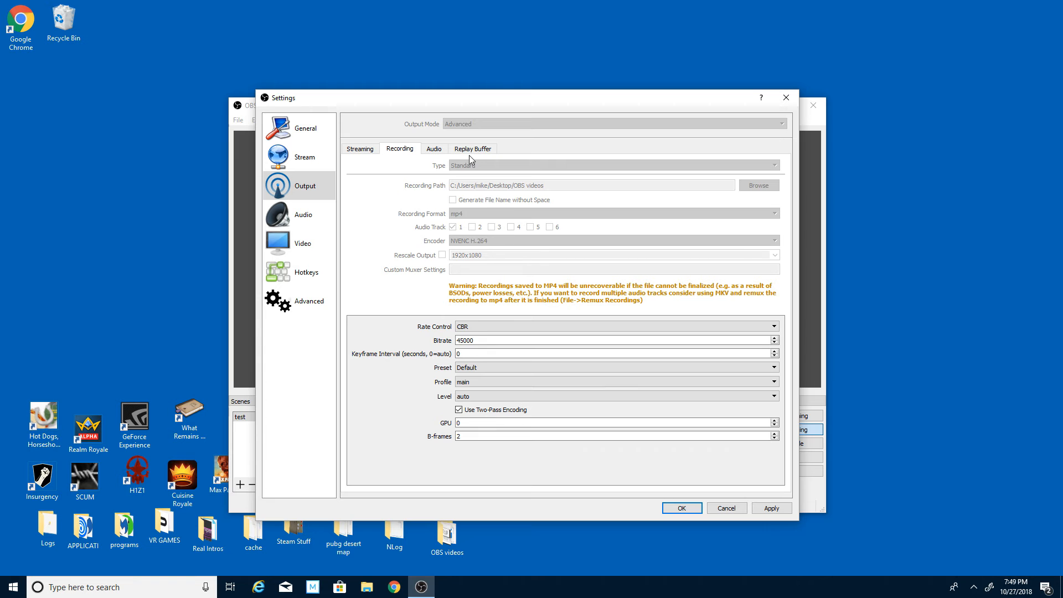
Set the recording output's bitrate to 45000 and its rate control to CBR.
double_click(494, 340)
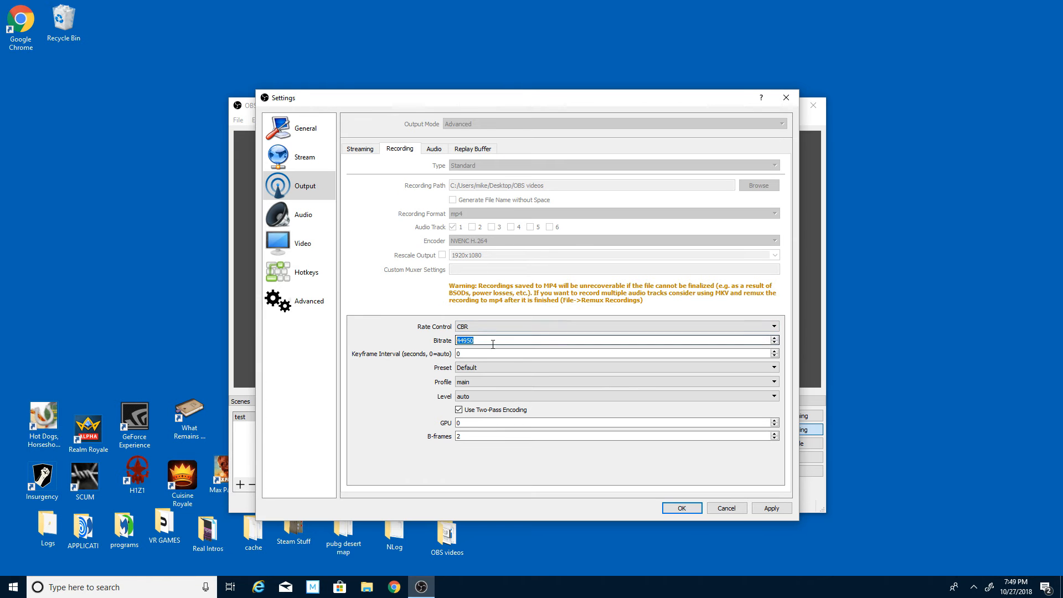
text(44950)
double_click(494, 342)
drag(457, 337, 477, 332)
click(370, 342)
click(610, 325)
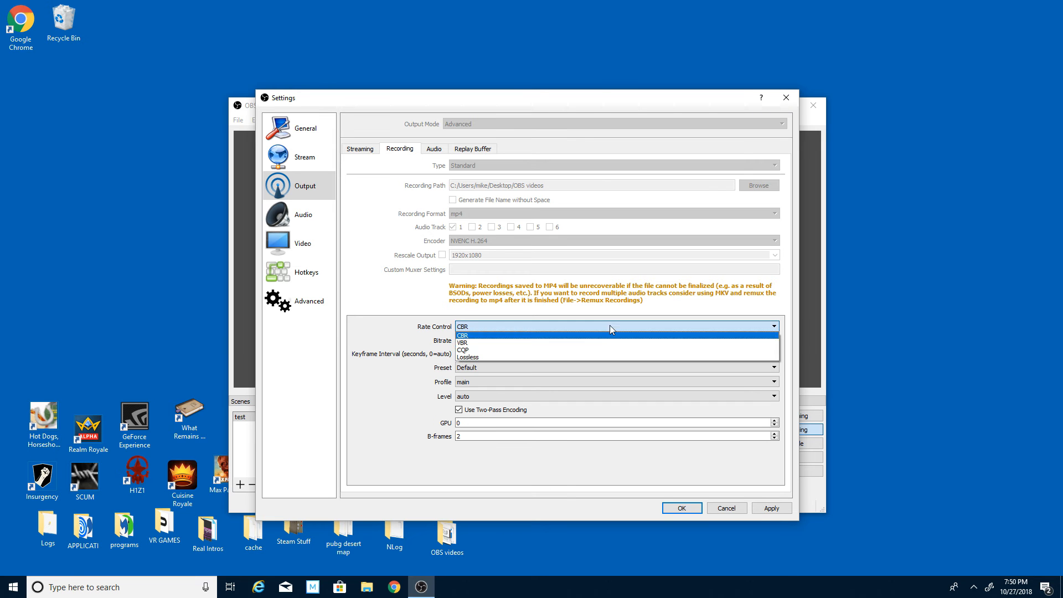
click(589, 336)
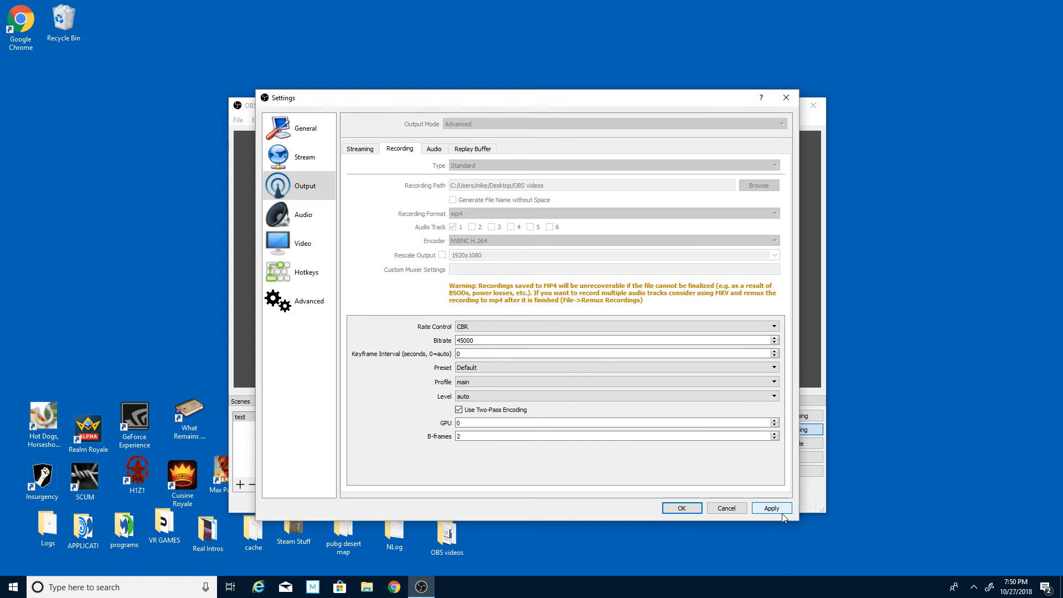
In the audio settings, choose Speakers / Headphones (Realtek Audio) as the Desktop Audio Device.
click(305, 217)
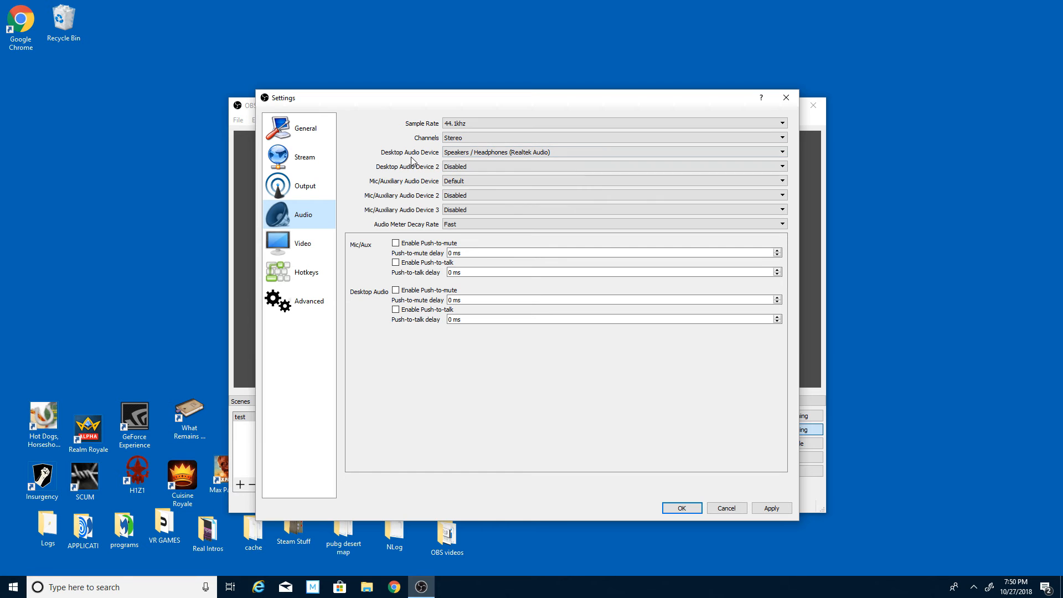
click(492, 153)
click(501, 189)
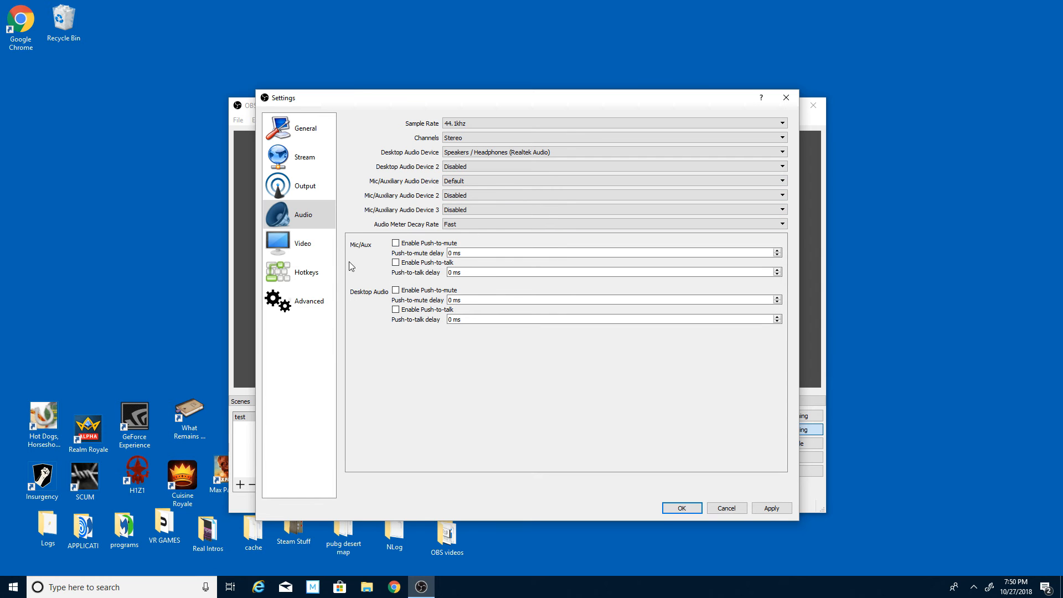
Review the video, hotkey and advanced settings, and save and close the settings.
click(308, 243)
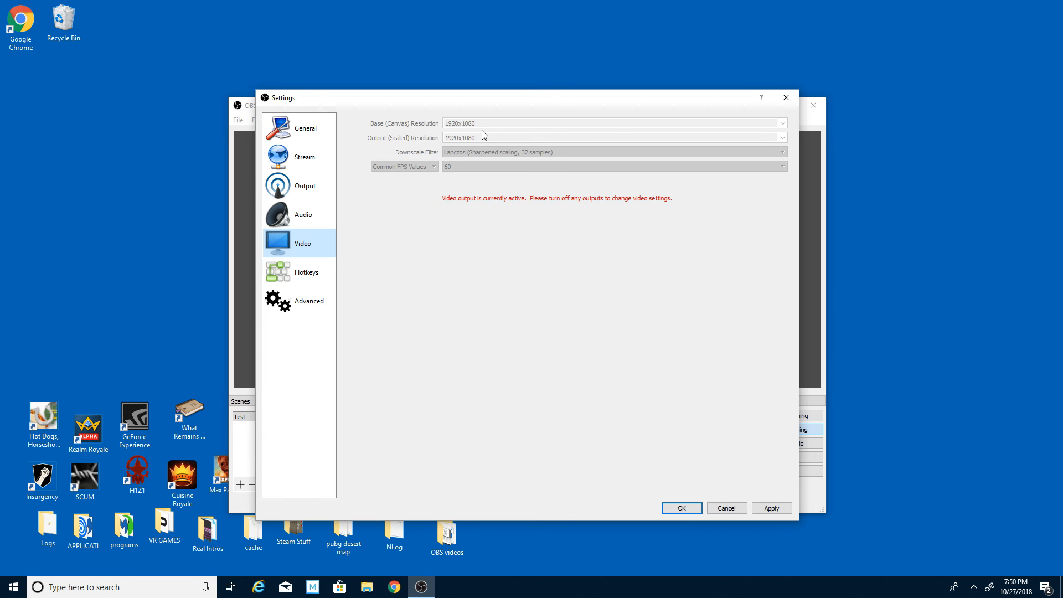
click(292, 275)
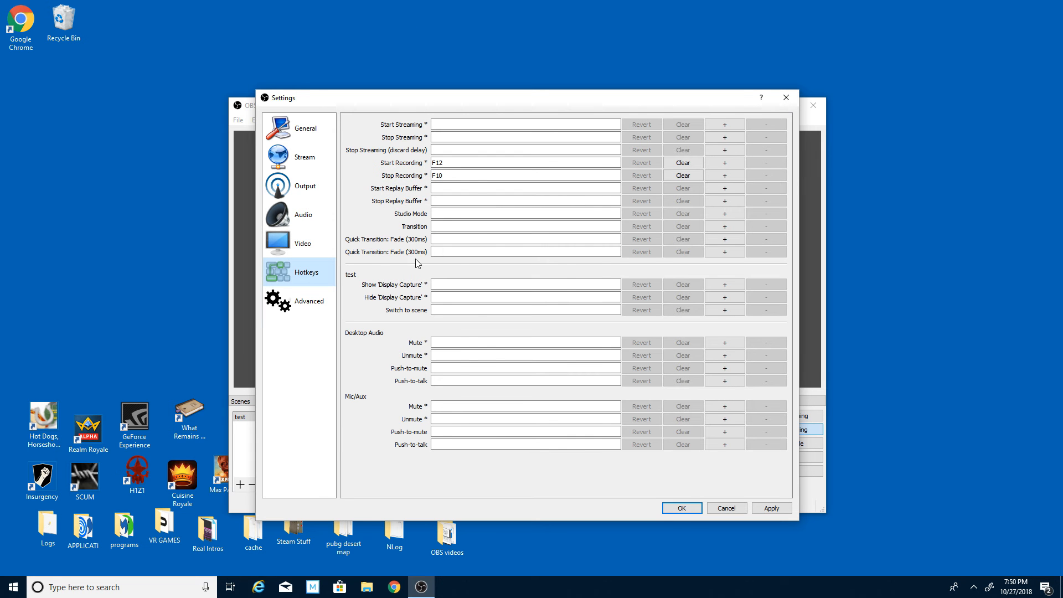
click(309, 302)
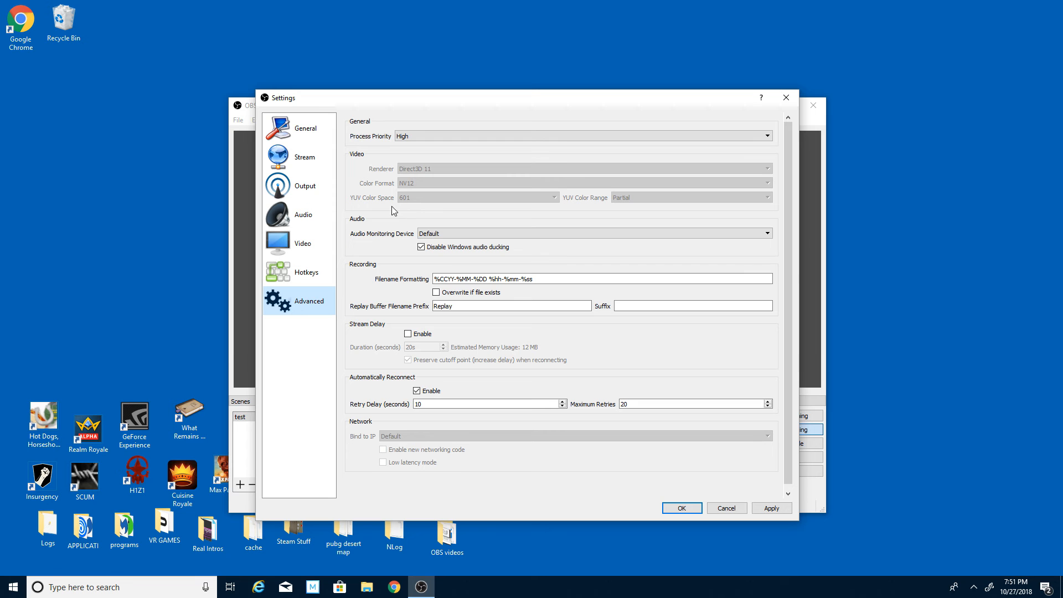
click(673, 510)
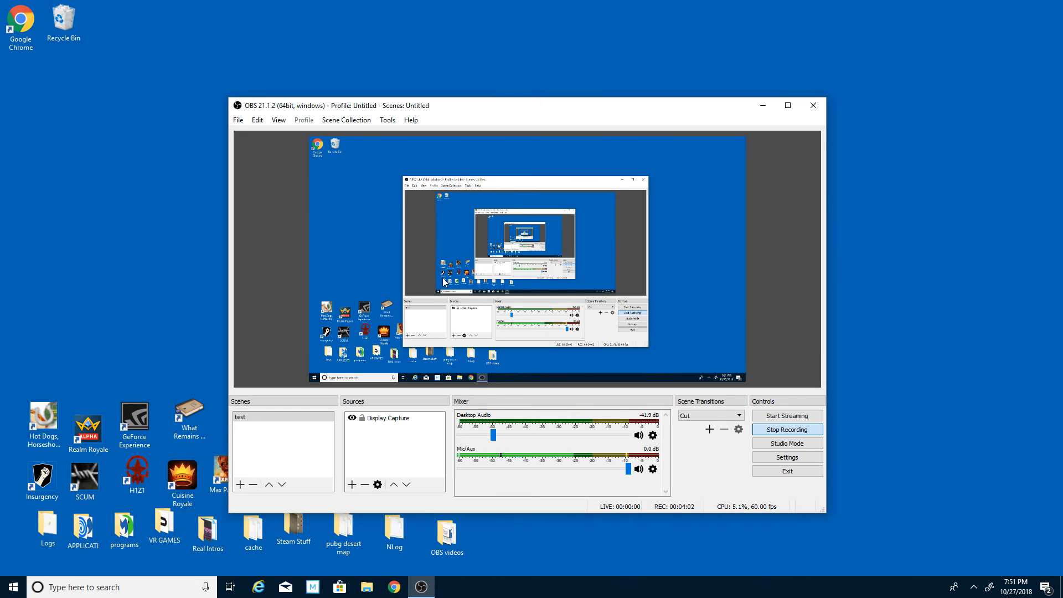
Review the Display Capture source's properties and its available display choices, and close them without changes.
double_click(392, 422)
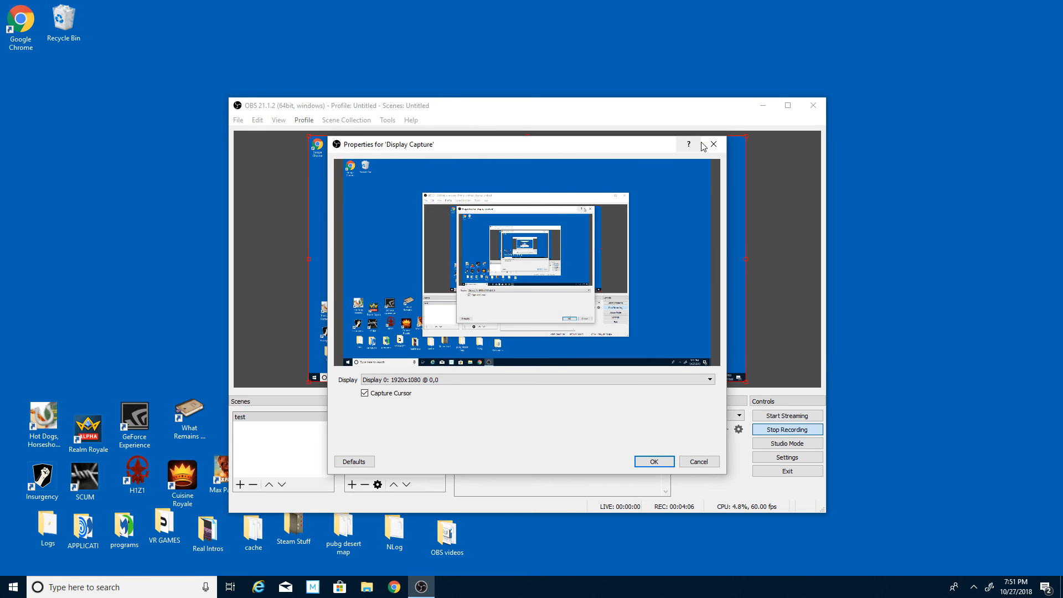
click(712, 144)
double_click(393, 422)
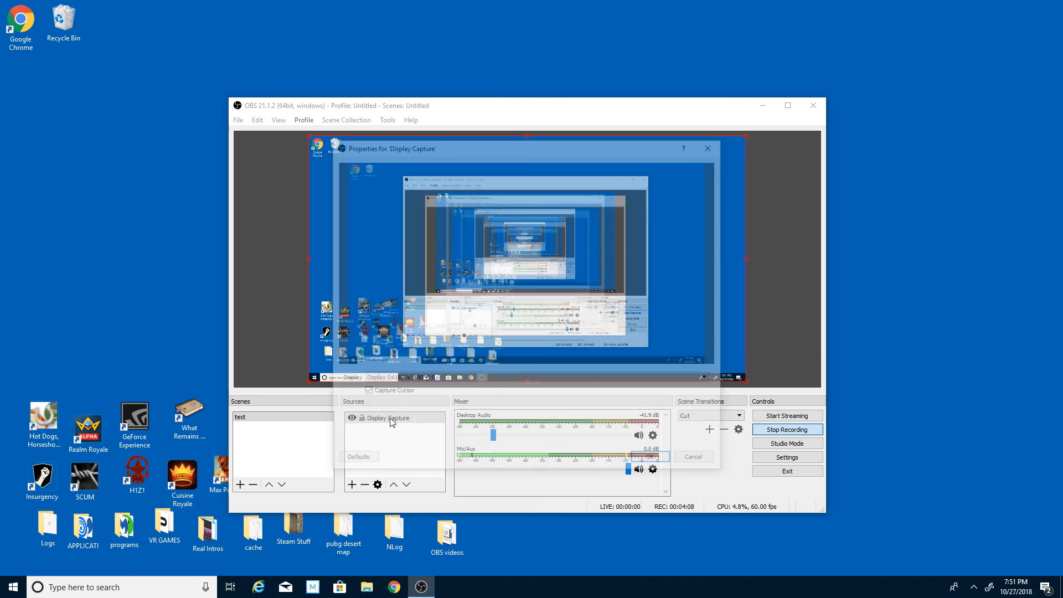
click(446, 380)
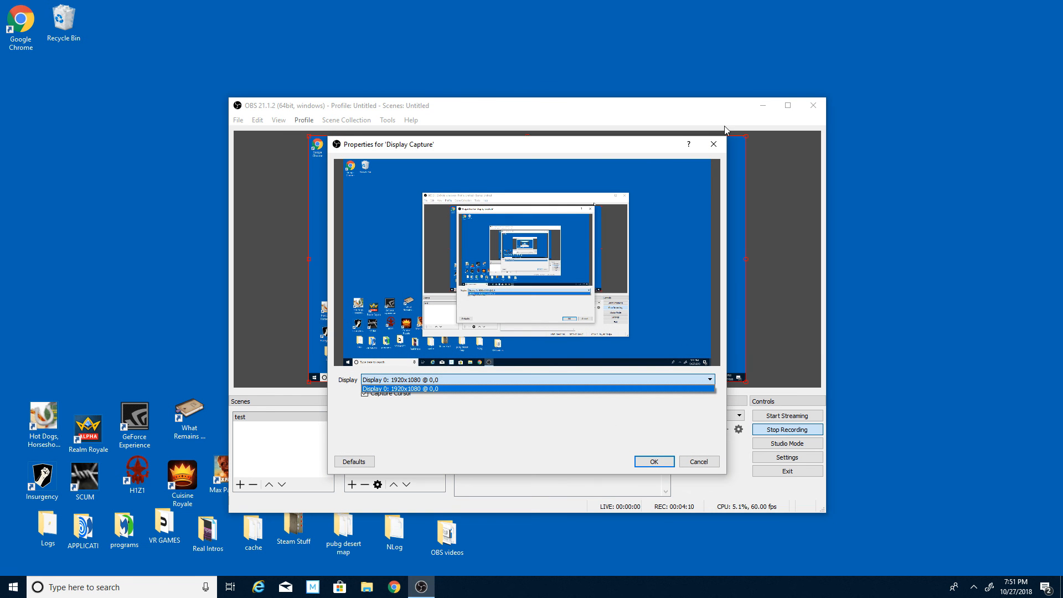
click(713, 144)
click(713, 144)
click(418, 433)
Look through the source types that can be added to the test scene, including Game Capture, without adding one.
right_click(382, 446)
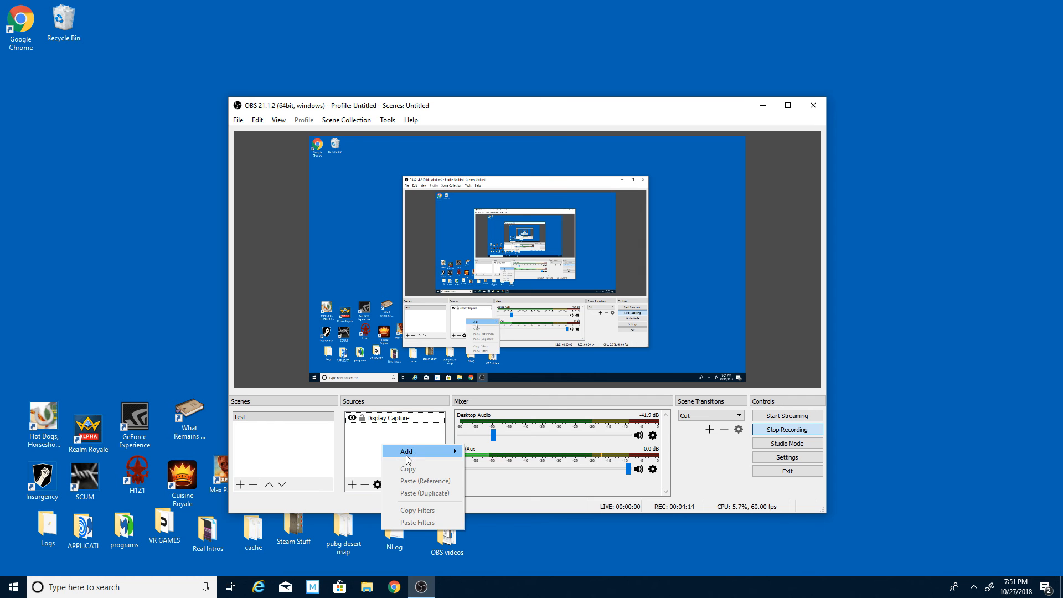
mouse_move(406, 455)
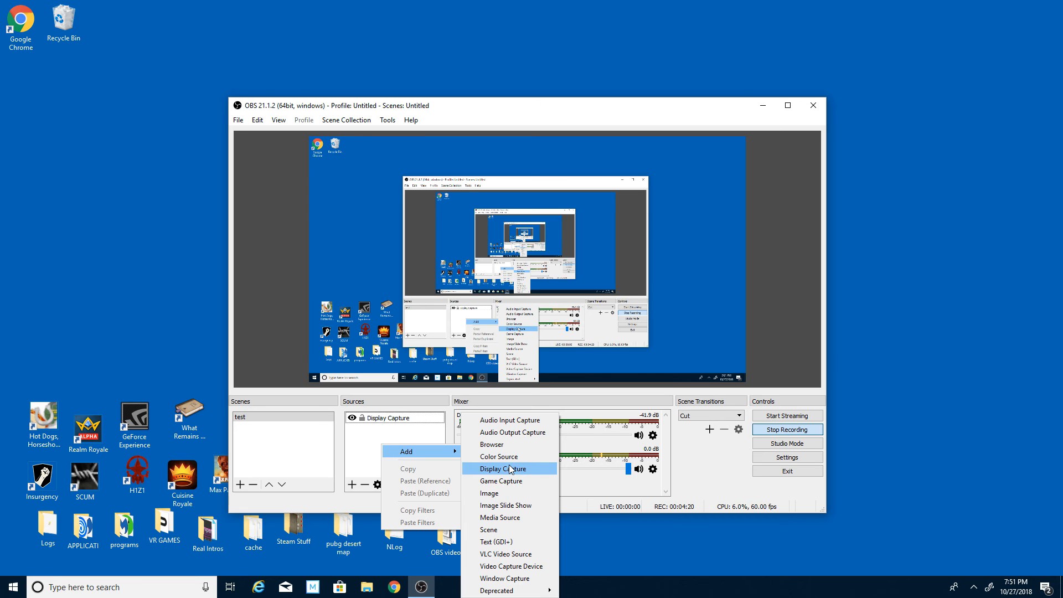
click(361, 430)
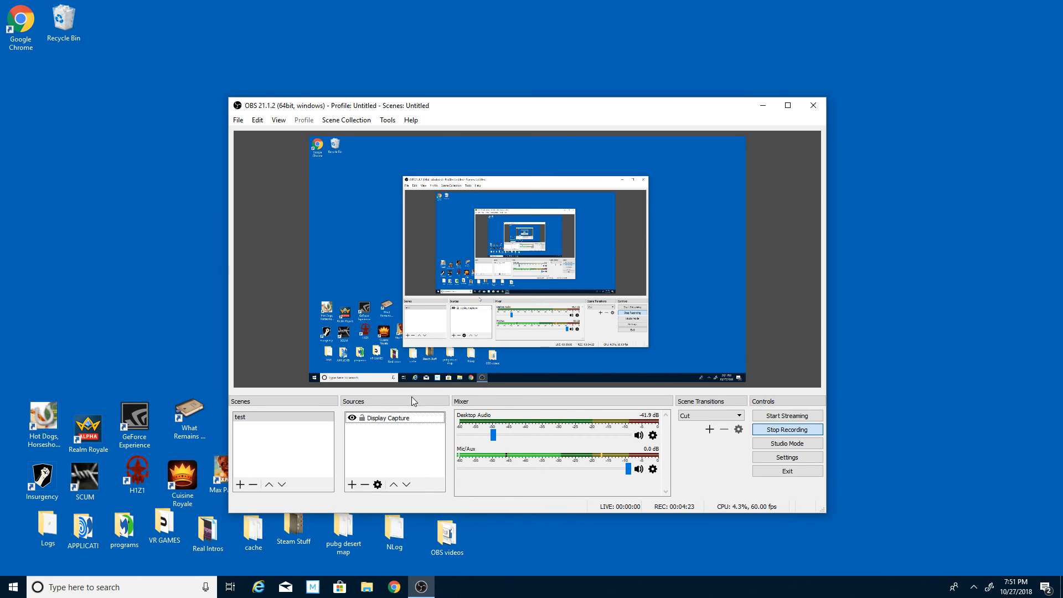
right_click(388, 435)
mouse_move(435, 445)
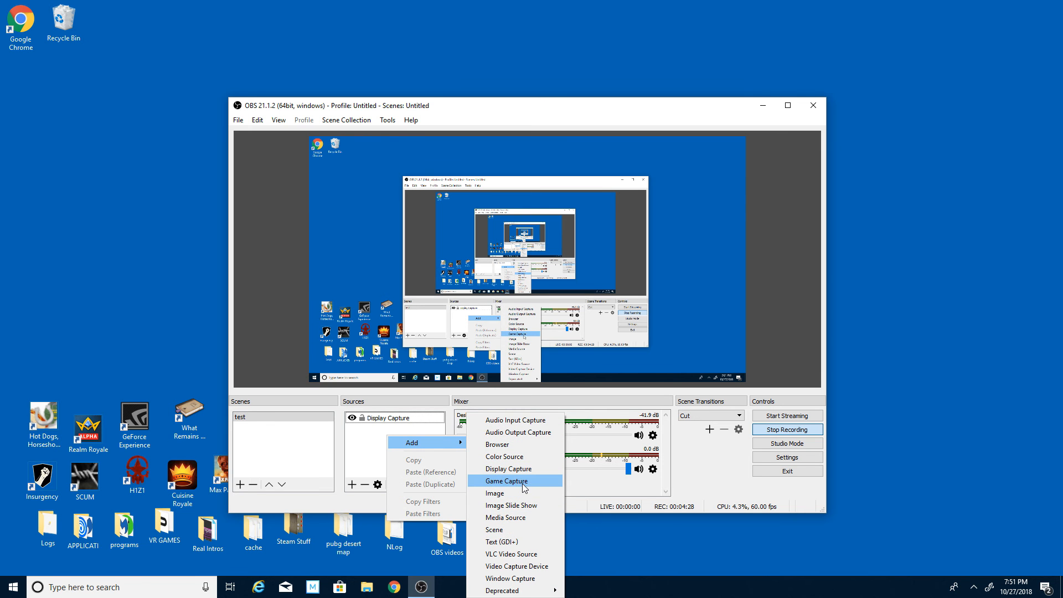
click(367, 440)
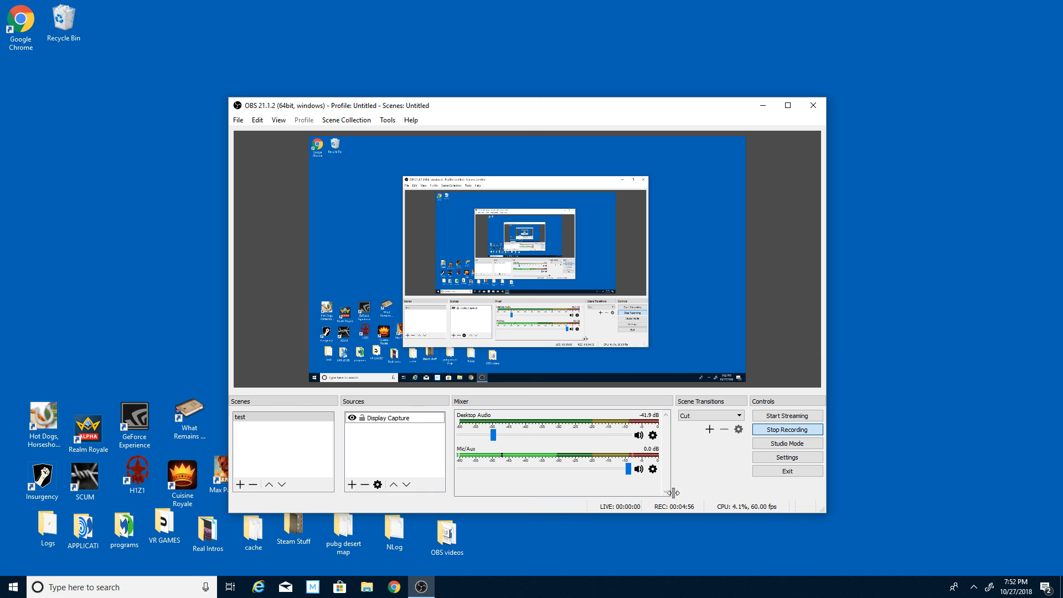
drag(629, 468, 499, 479)
drag(623, 492, 634, 482)
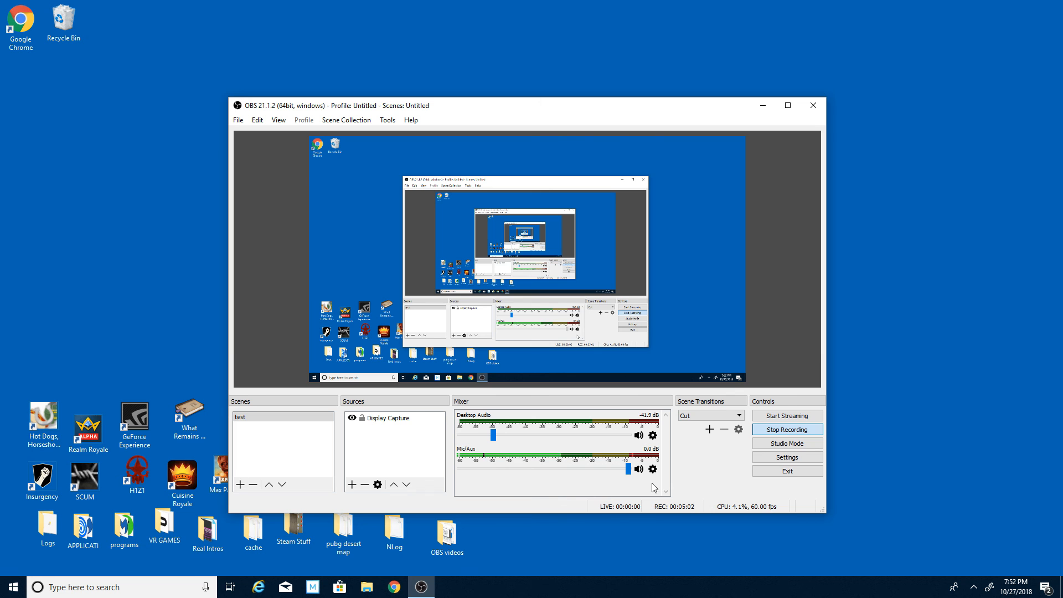